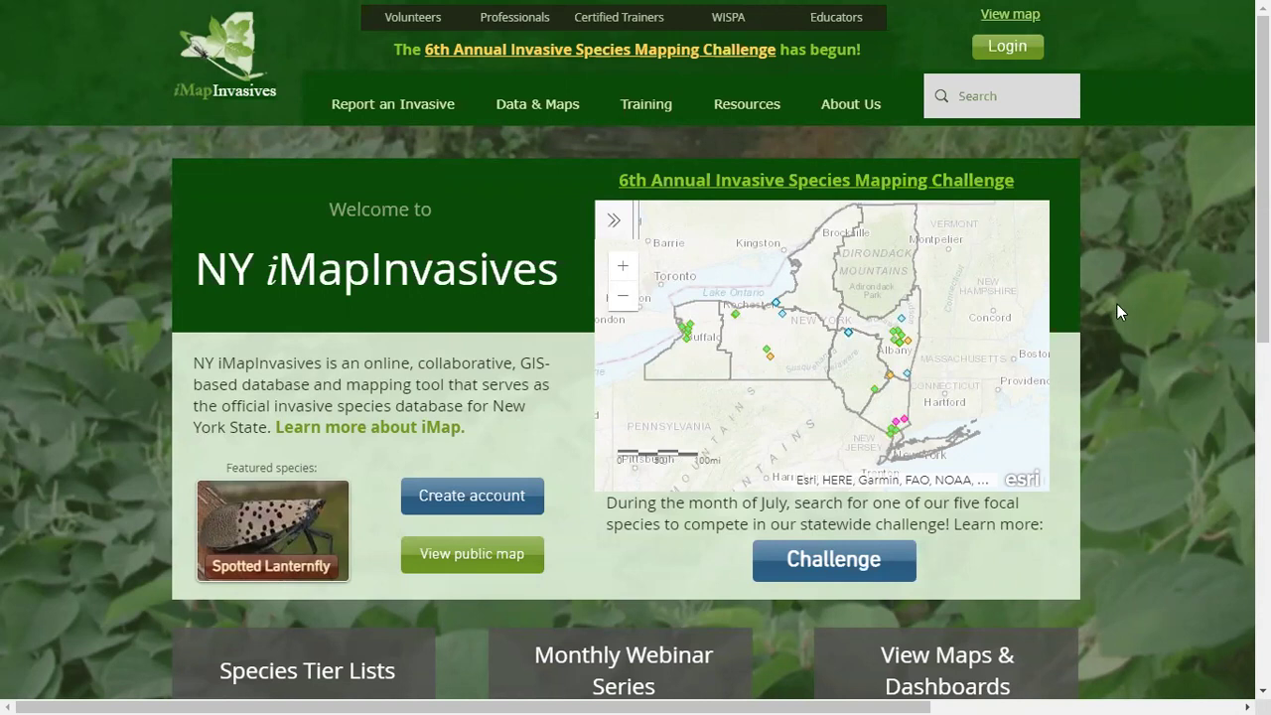
- Sign in, zoom and pan the map to the eastern United States, and open map search
click(1043, 63)
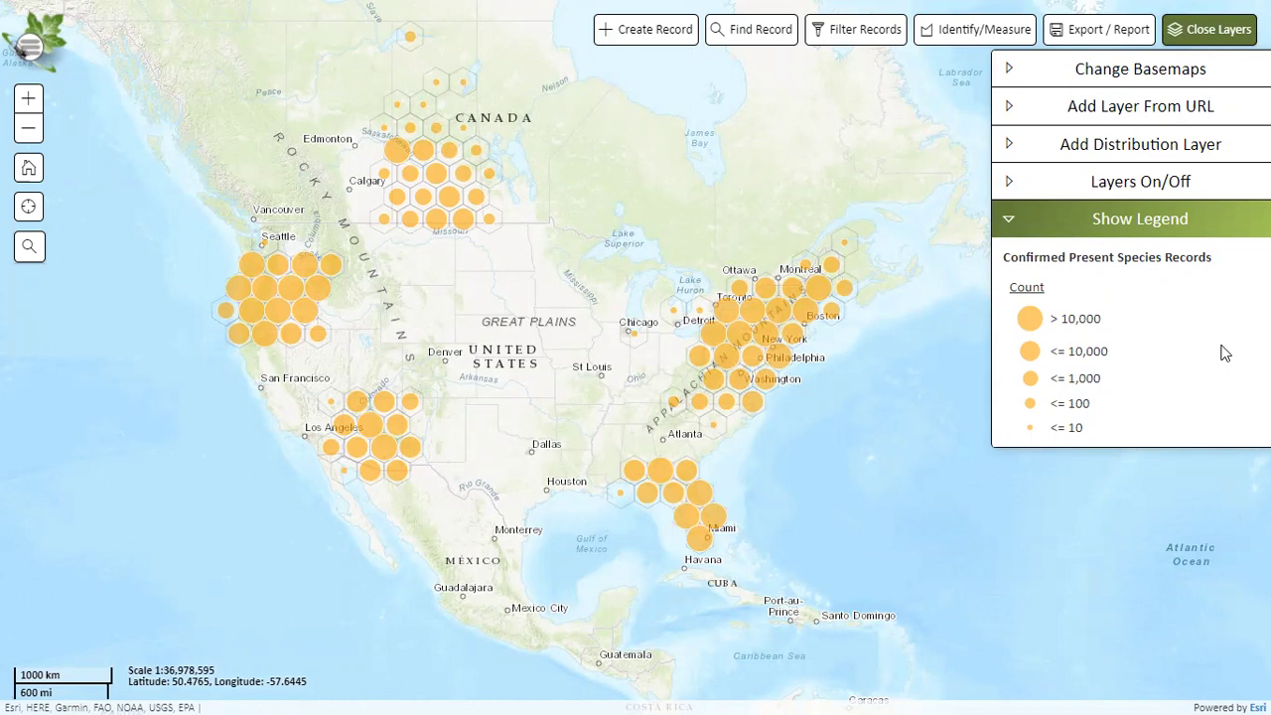
scroll(655, 398, up, 1)
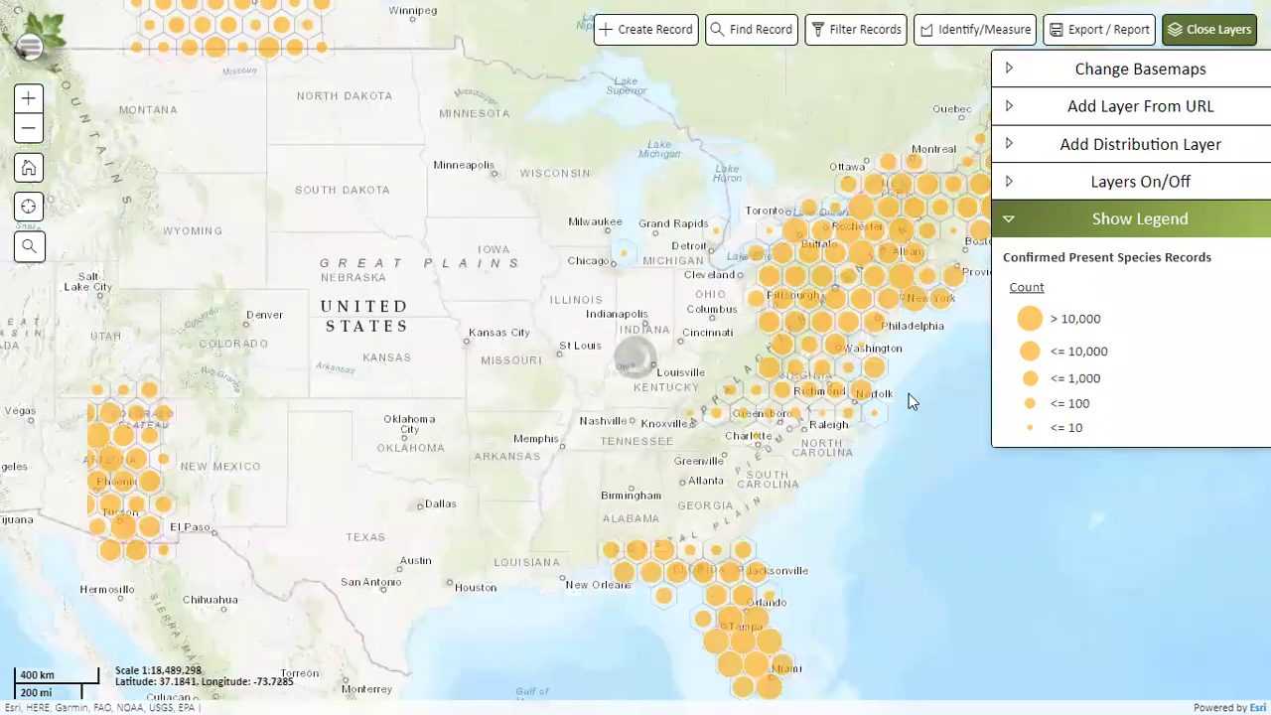
drag(909, 393, 816, 436)
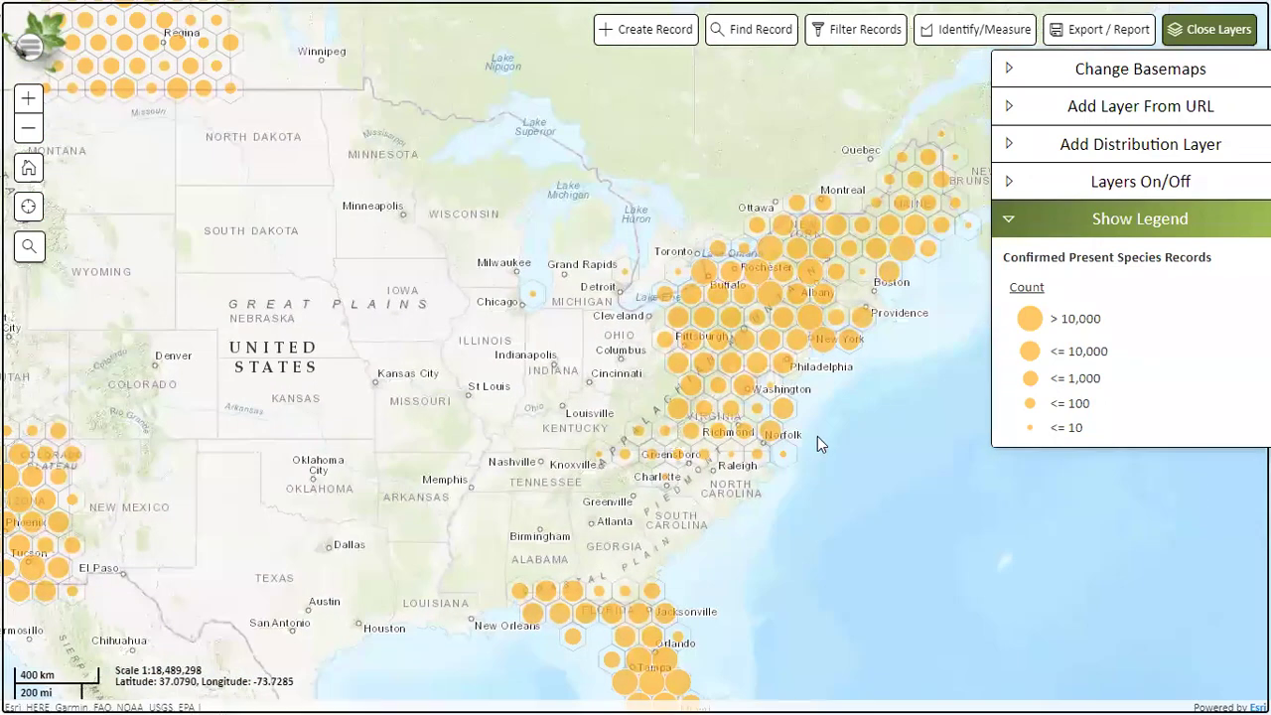
click(30, 248)
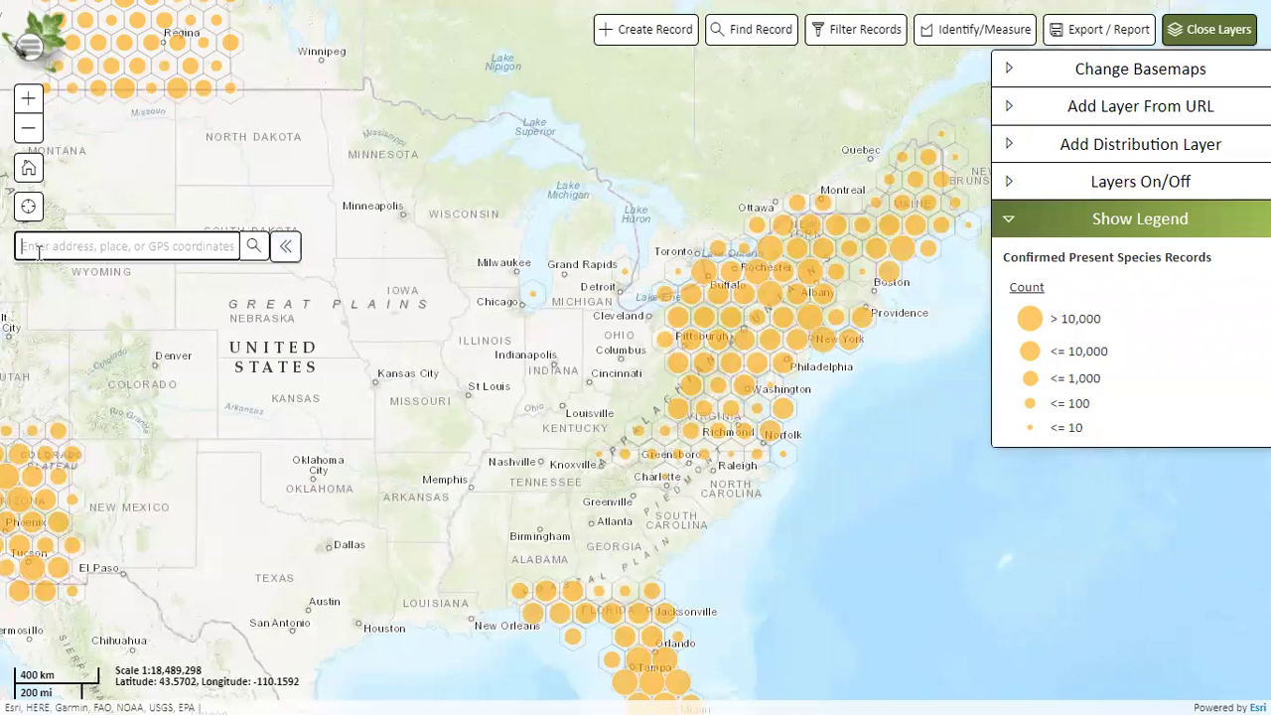
- Search for 'albany' and centre the map on Albany, NY, USA
text(albany)
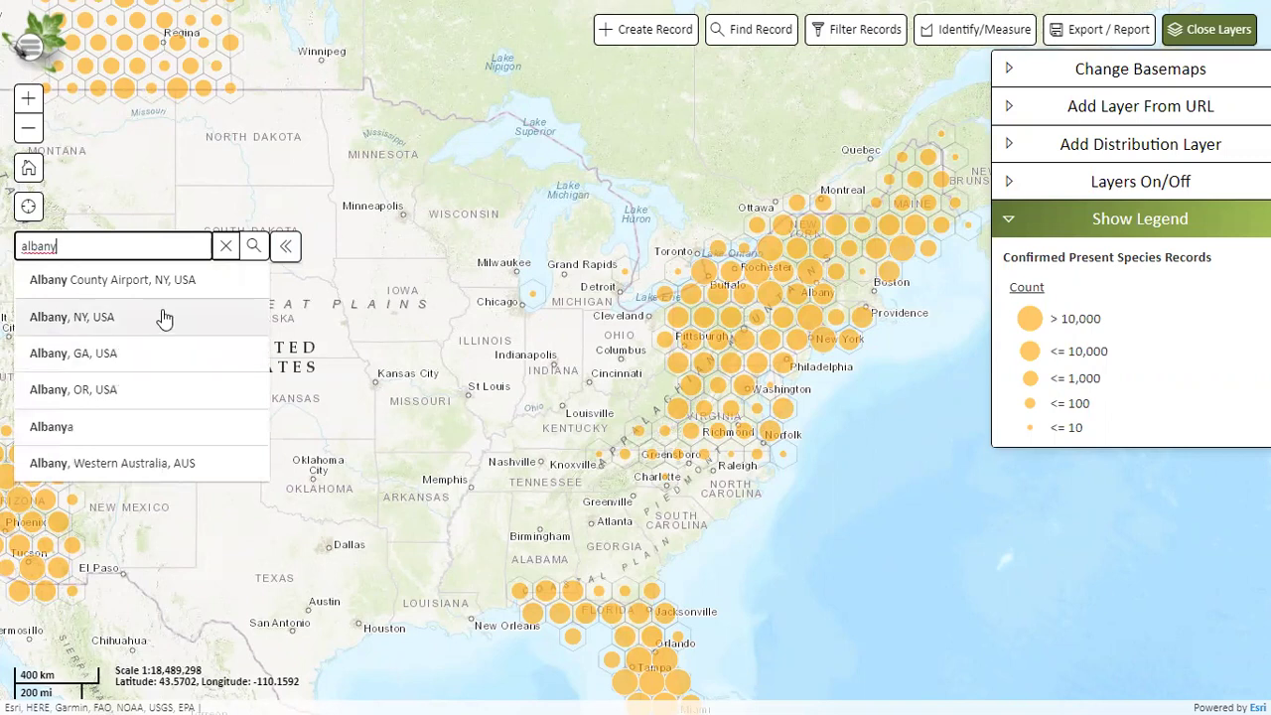
click(165, 316)
click(931, 329)
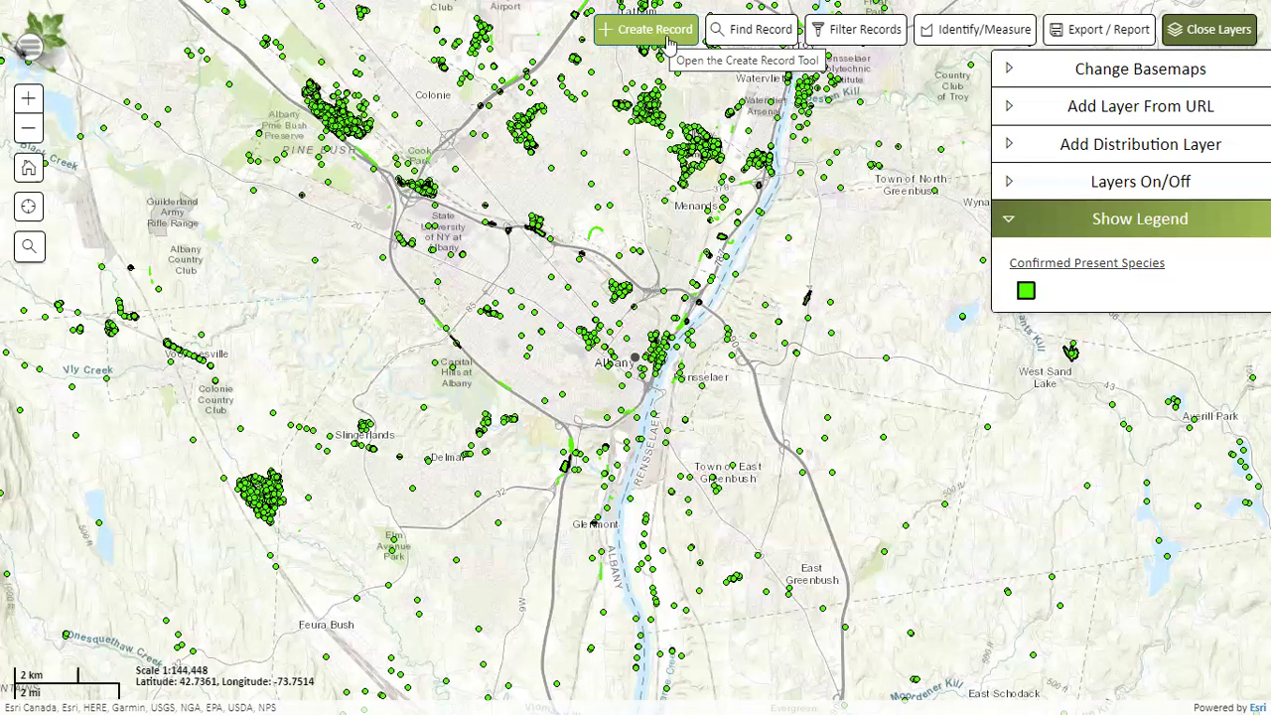
- Create a new Multi-Record Searched Area record with its shape type set to Polygon
click(668, 39)
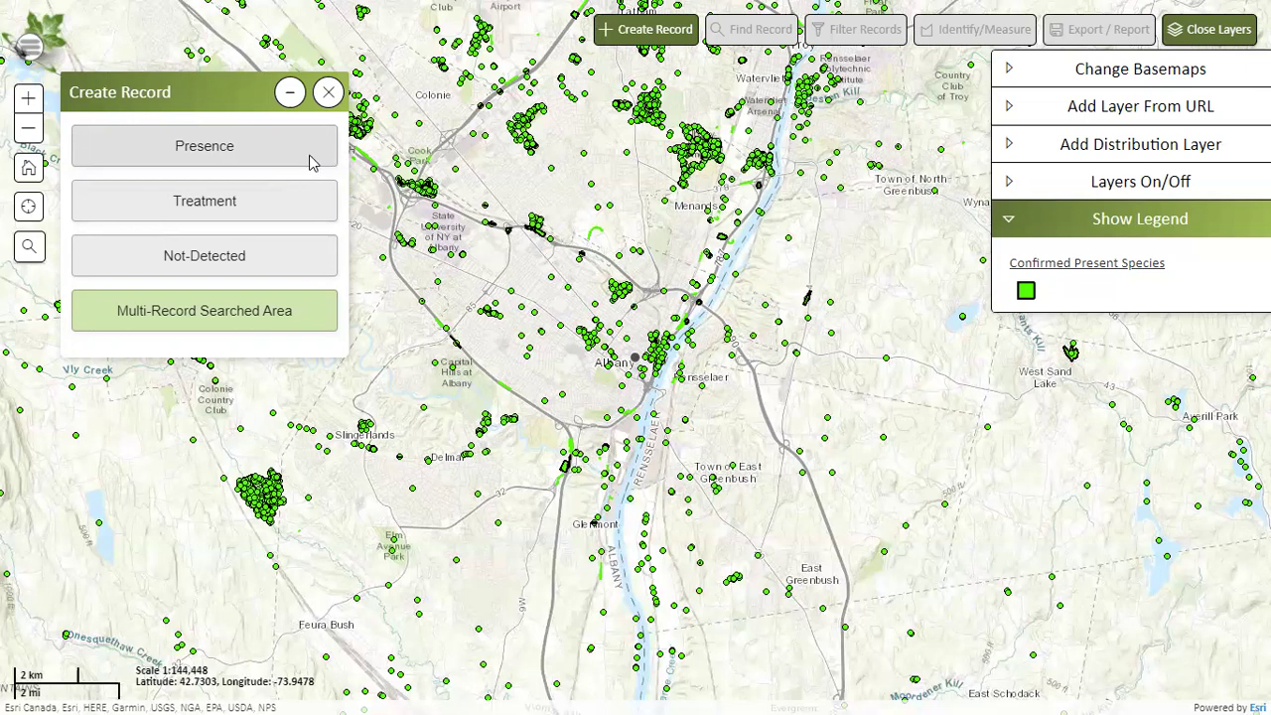
click(312, 159)
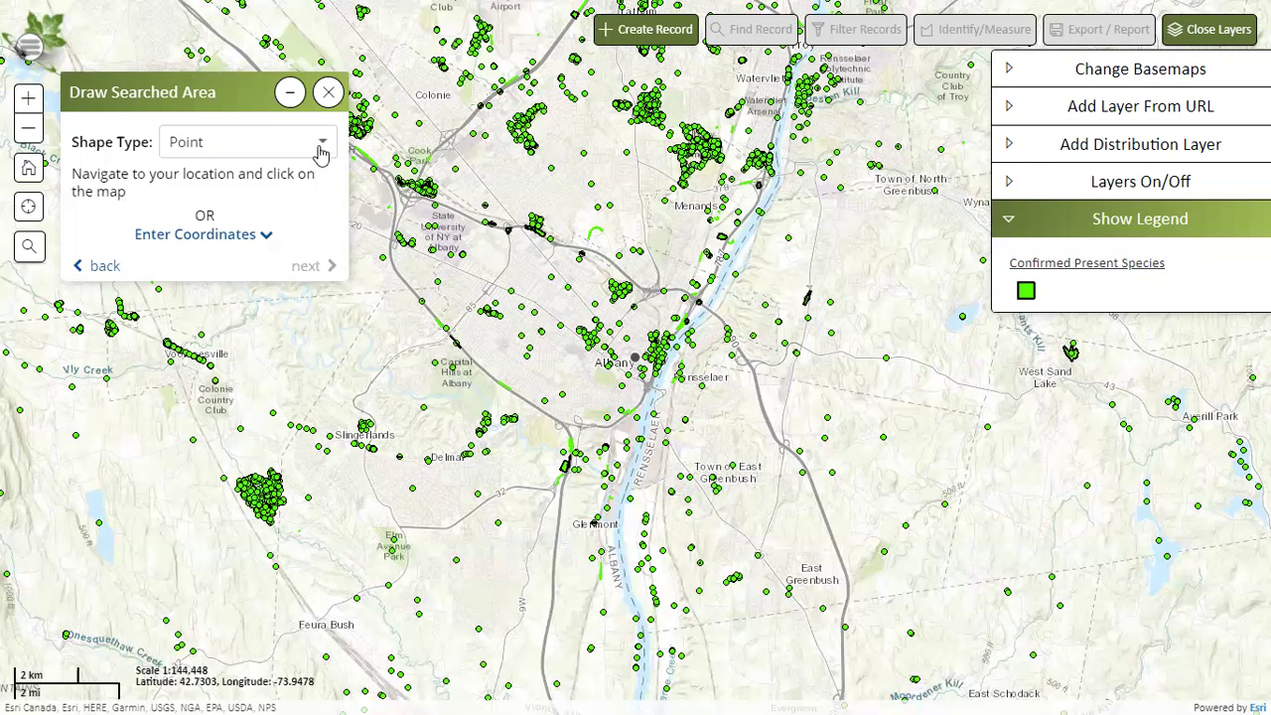
click(320, 149)
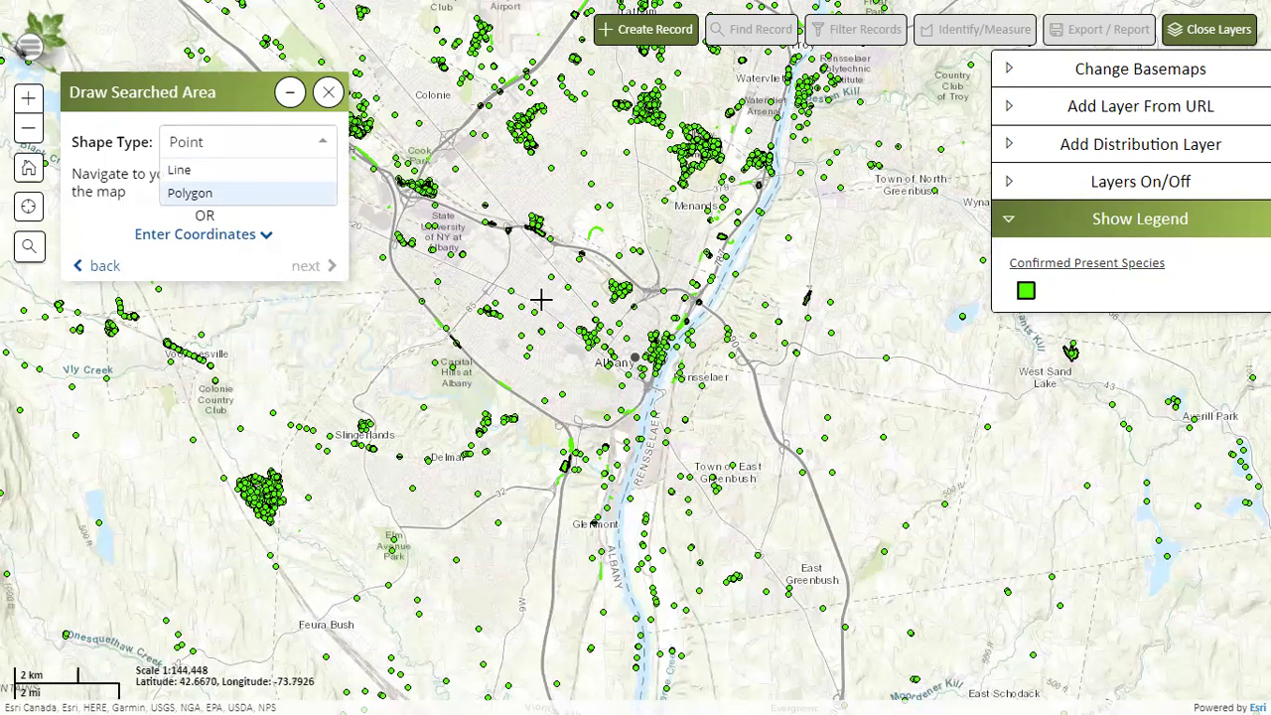
click(315, 196)
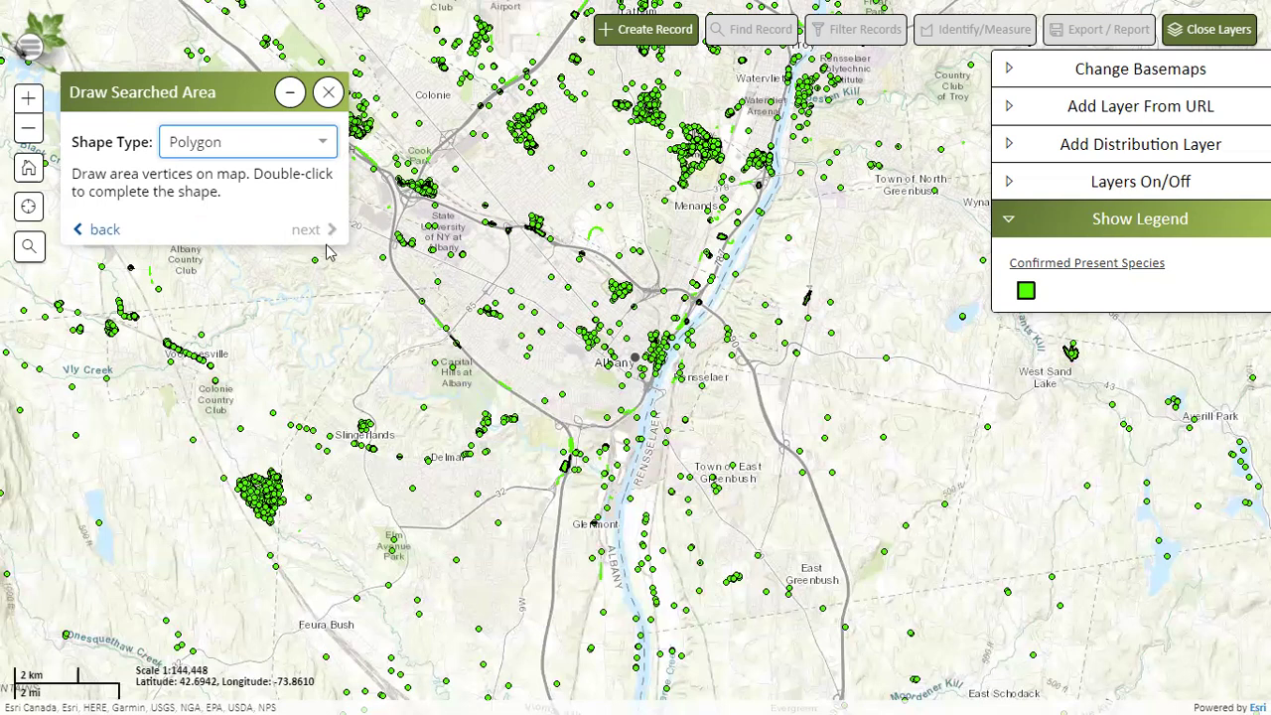
- Draw a four-corner searched-area polygon beside Normans Kill and proceed to presence details
scroll(498, 405, up, 2)
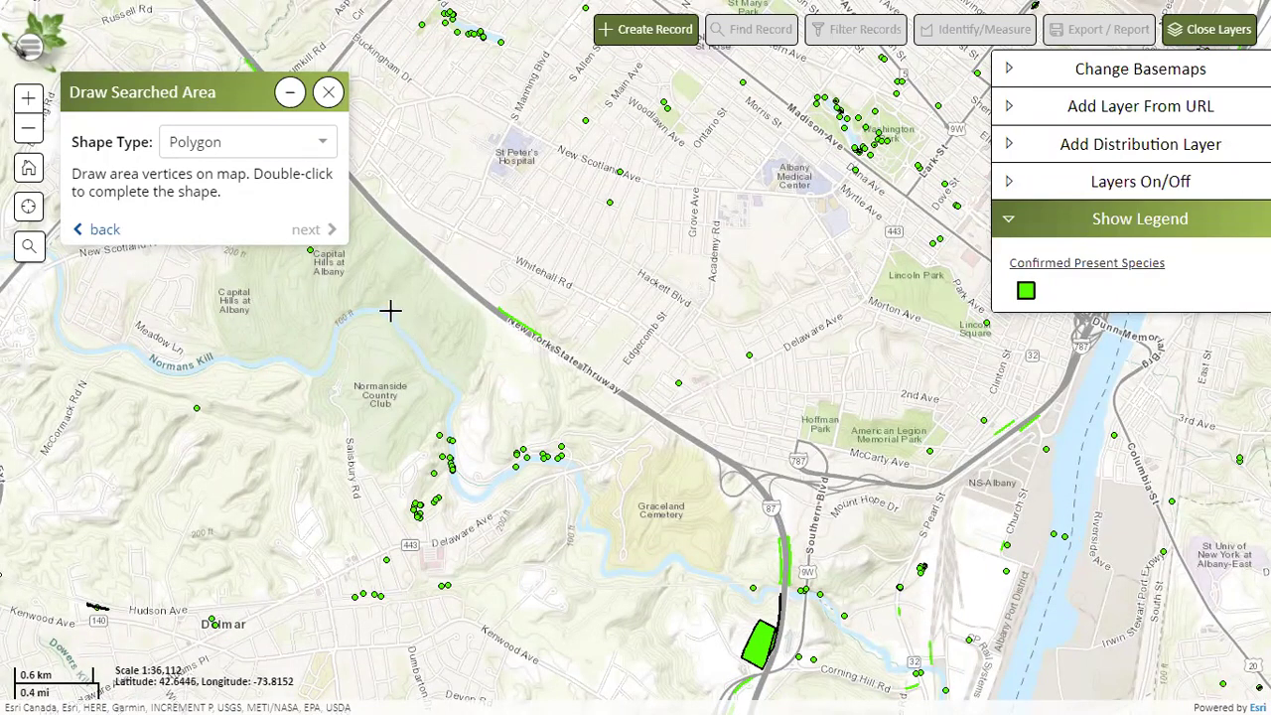
click(395, 304)
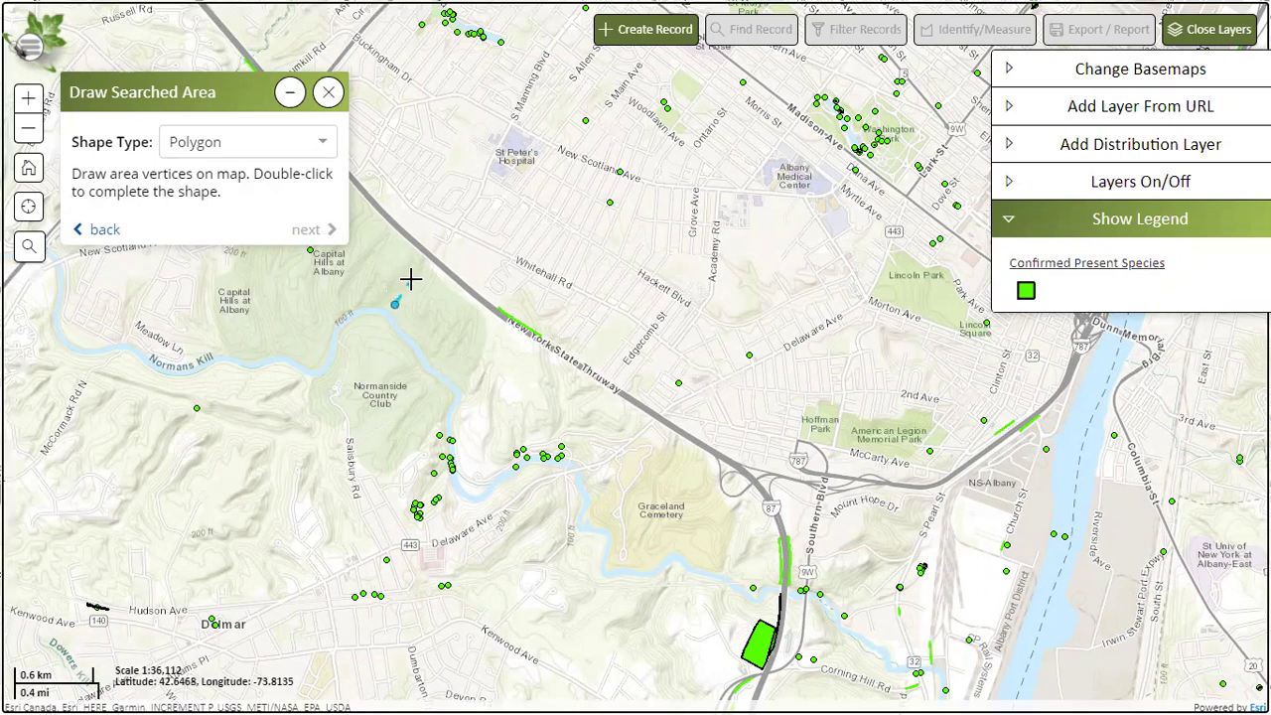
click(416, 277)
click(470, 318)
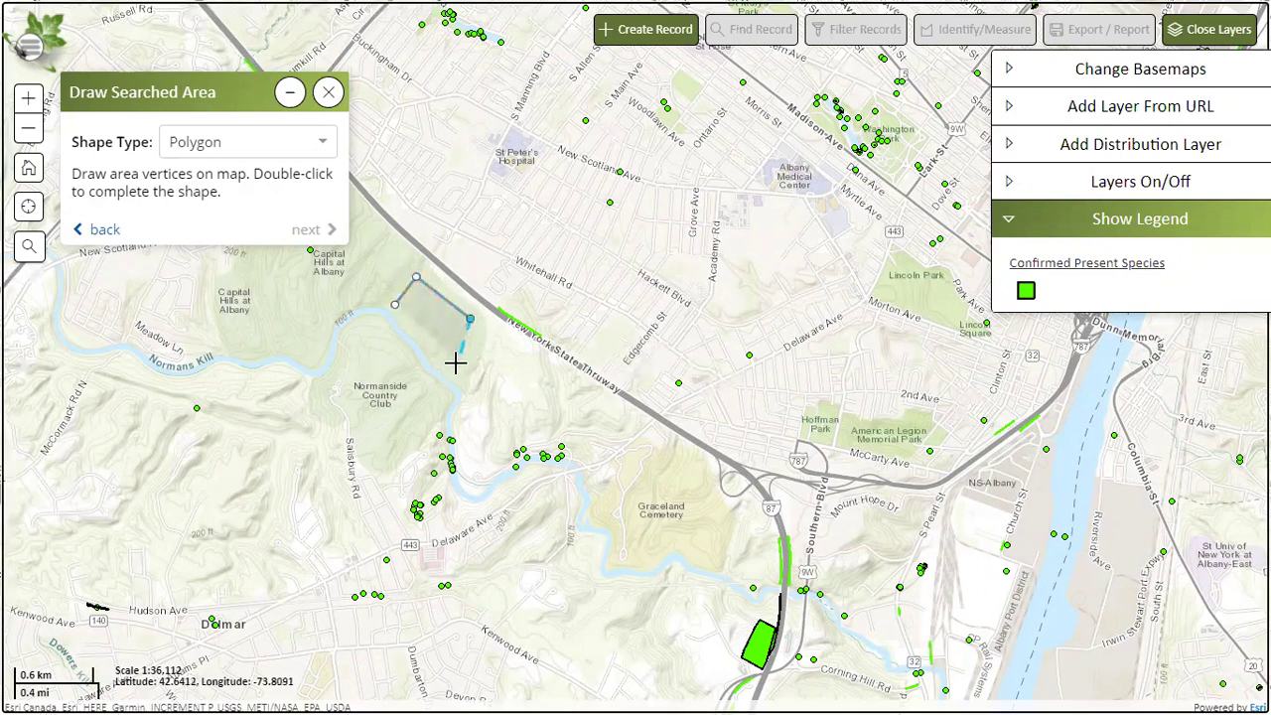
double_click(457, 364)
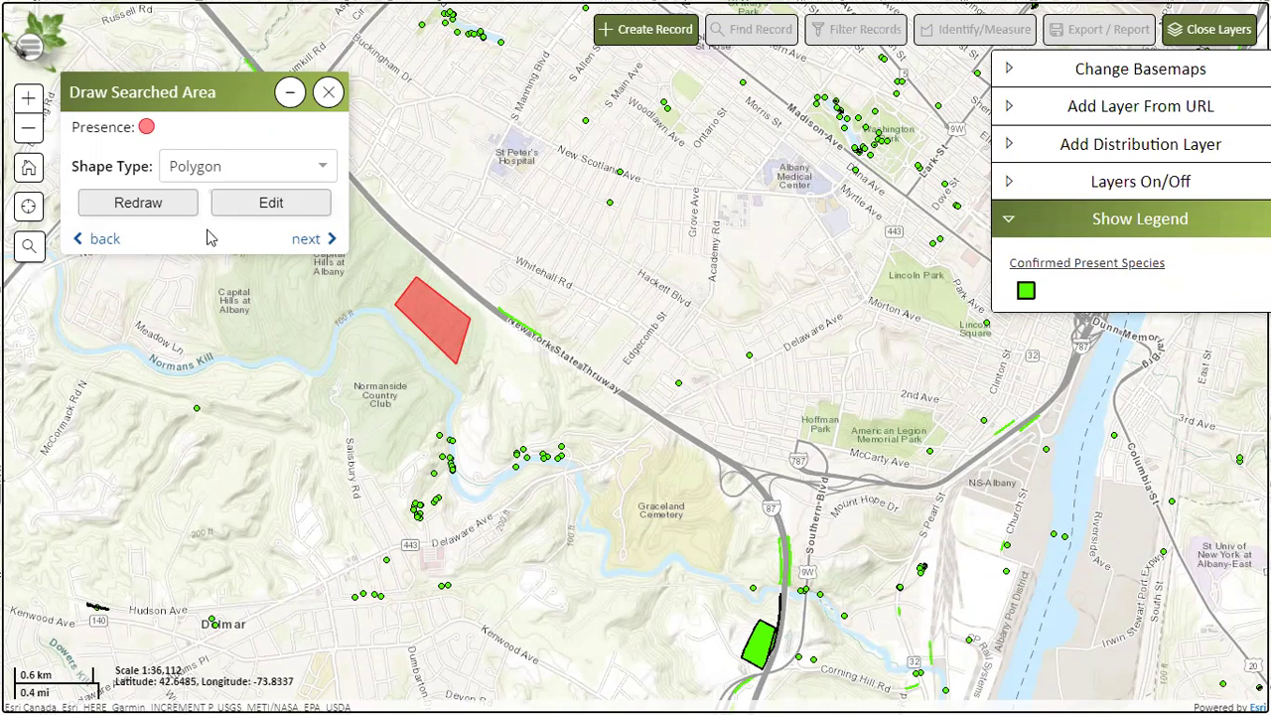
click(306, 240)
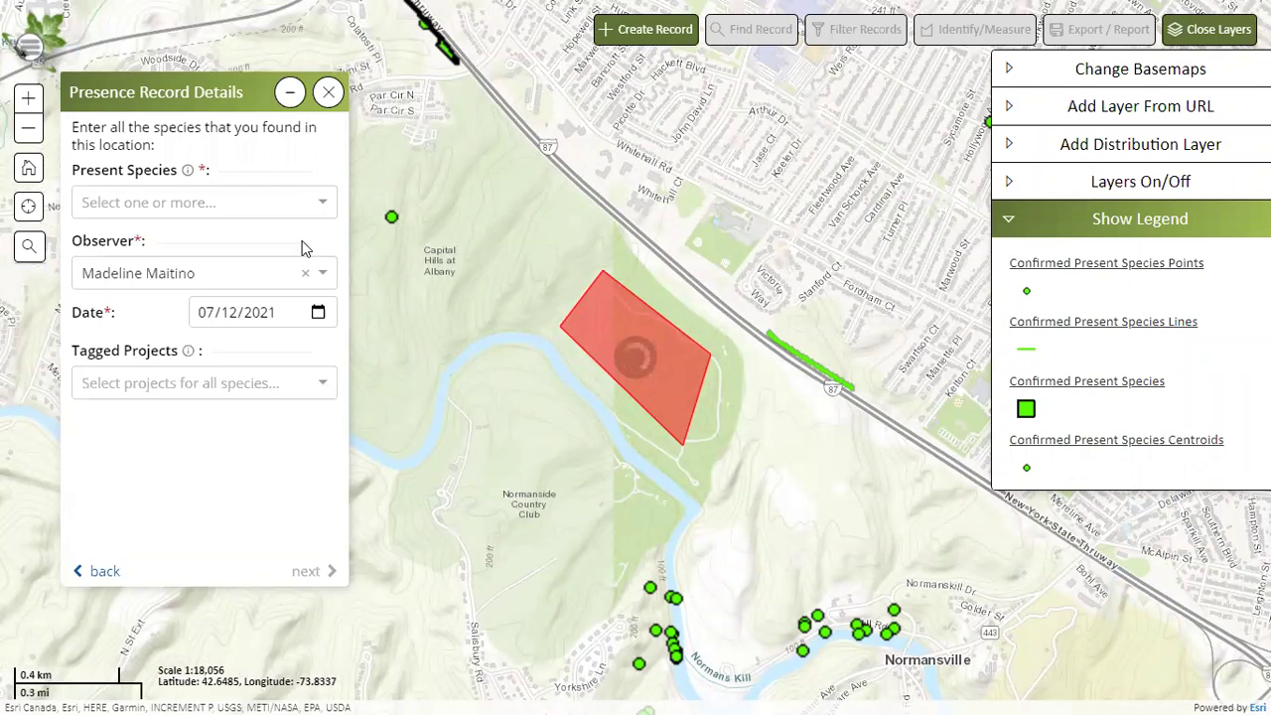
- Select 'A Fake Species (for testing)' as the present species, then scroll to Photos
click(223, 205)
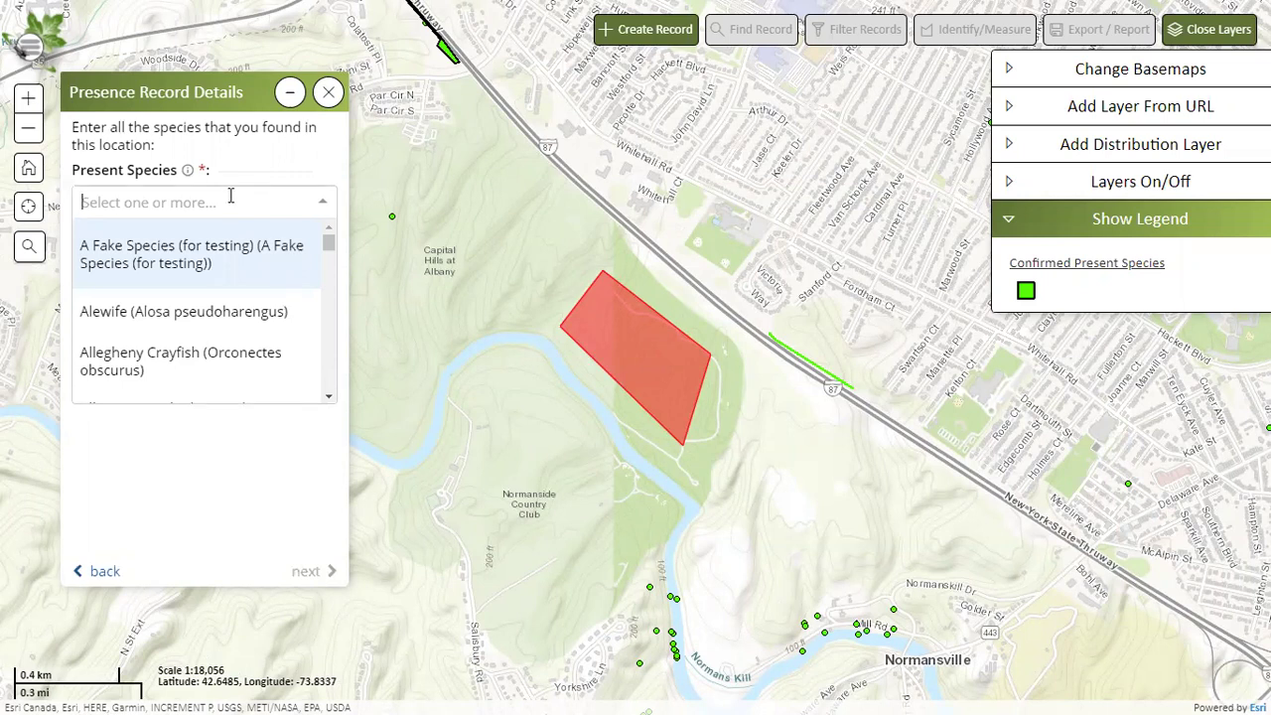
scroll(295, 331, down, 5)
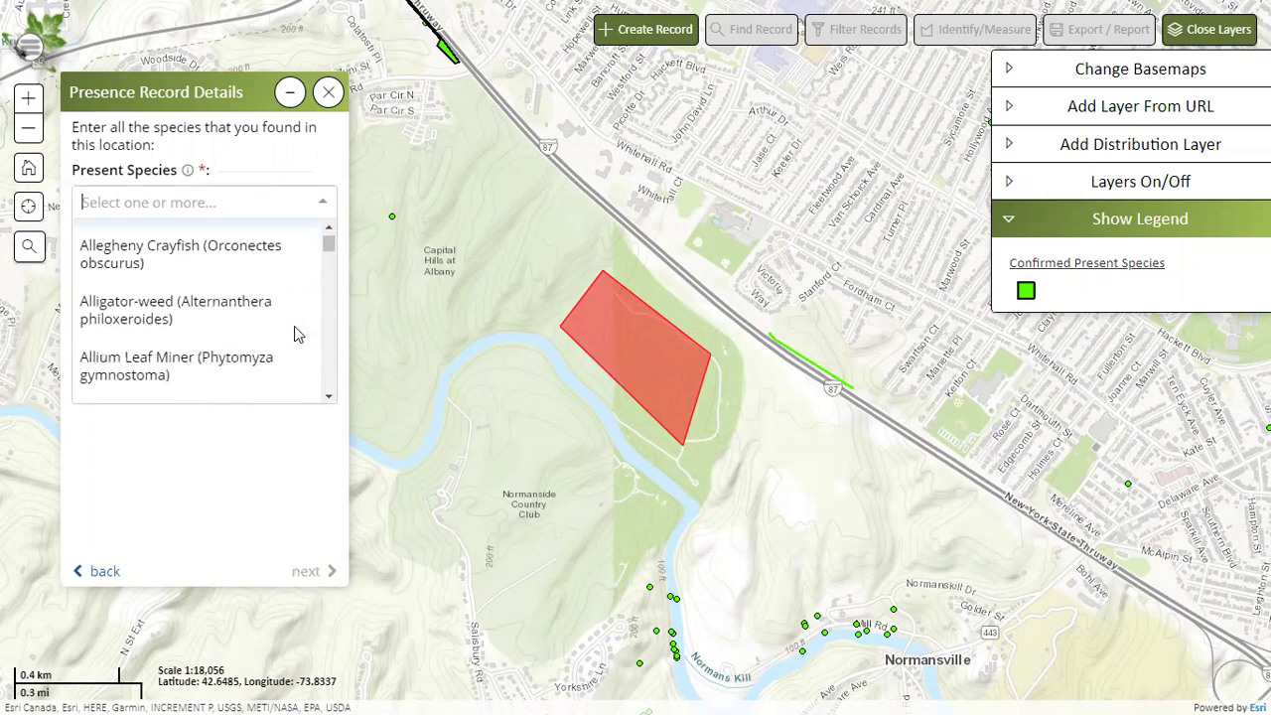
scroll(294, 337, up, 5)
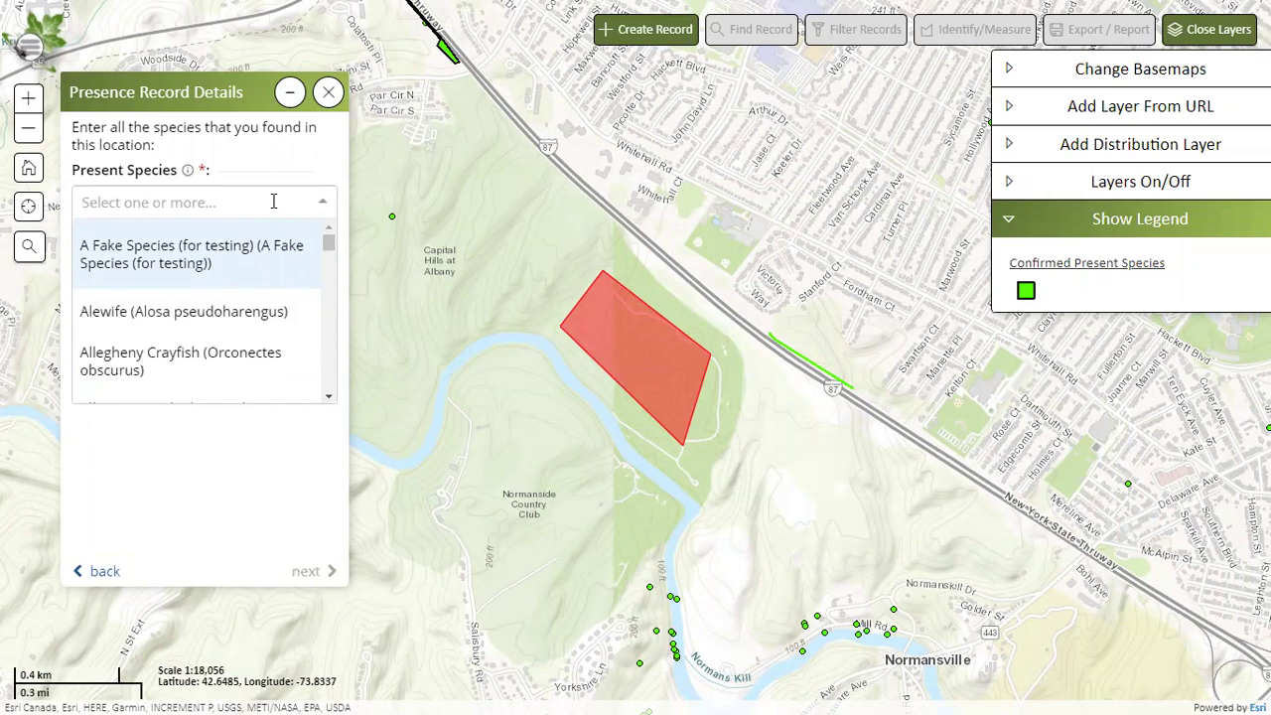
click(274, 260)
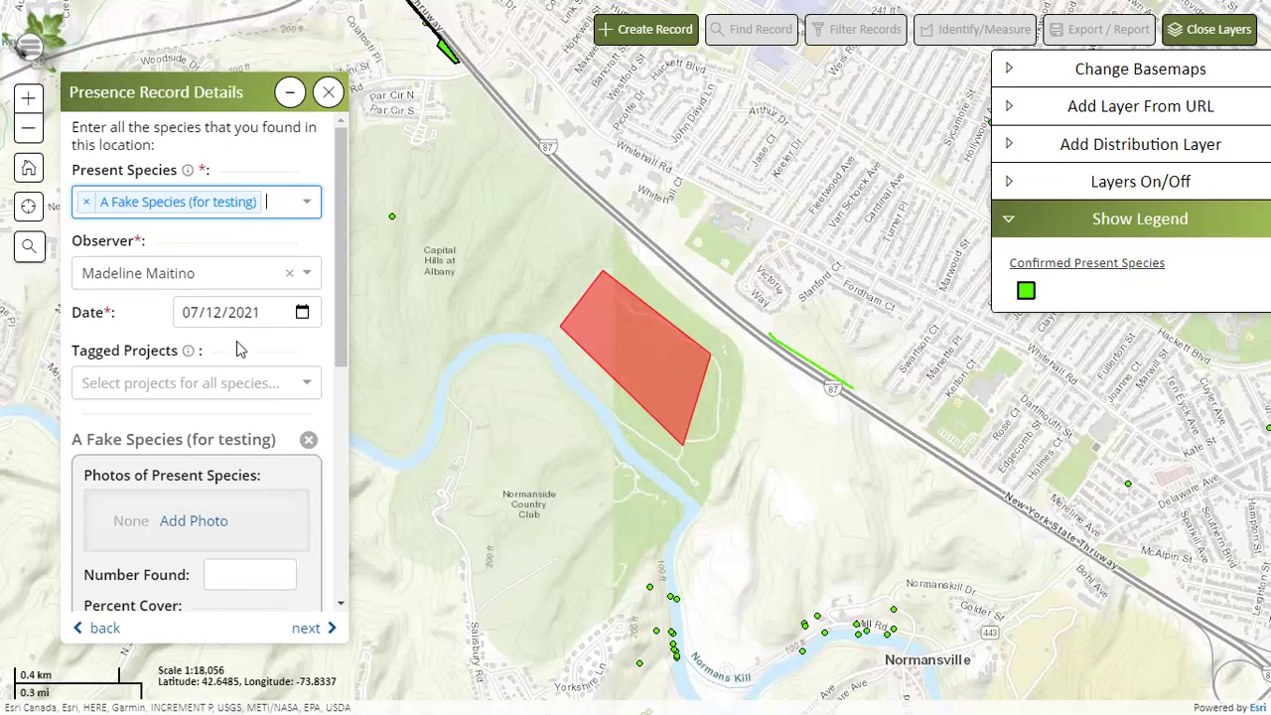
scroll(242, 377, down, 1)
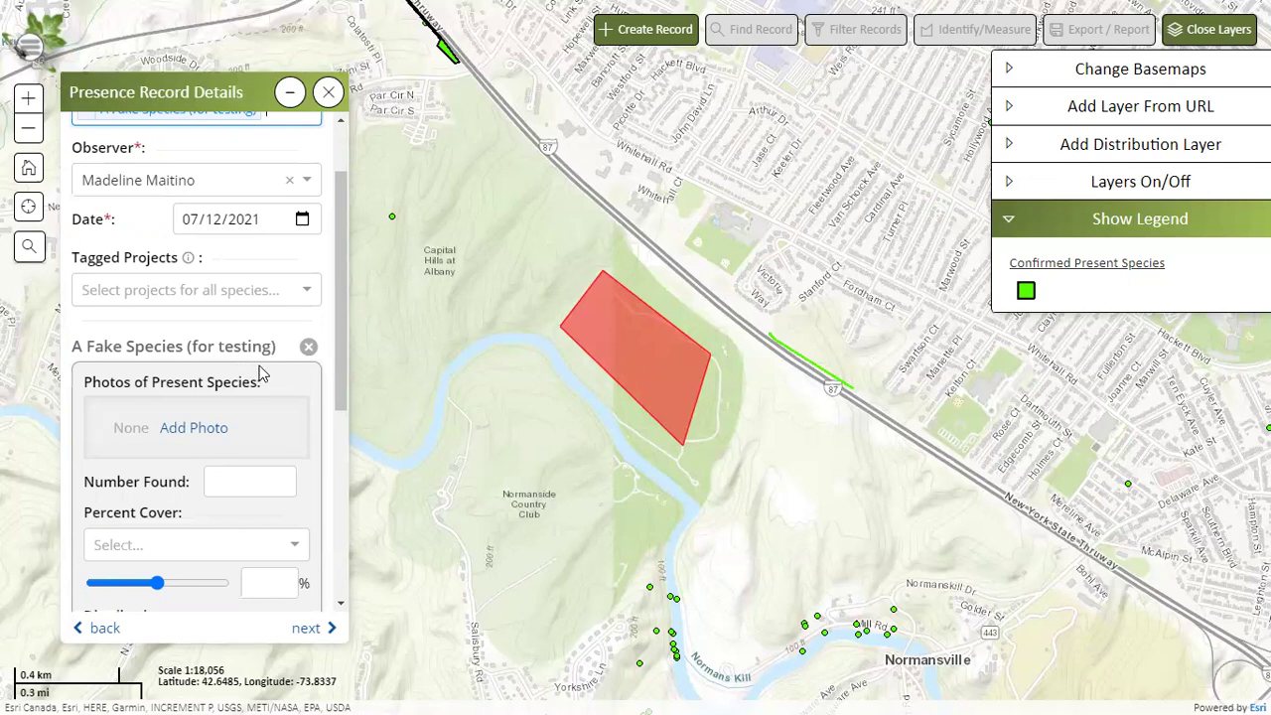
scroll(258, 380, down, 1)
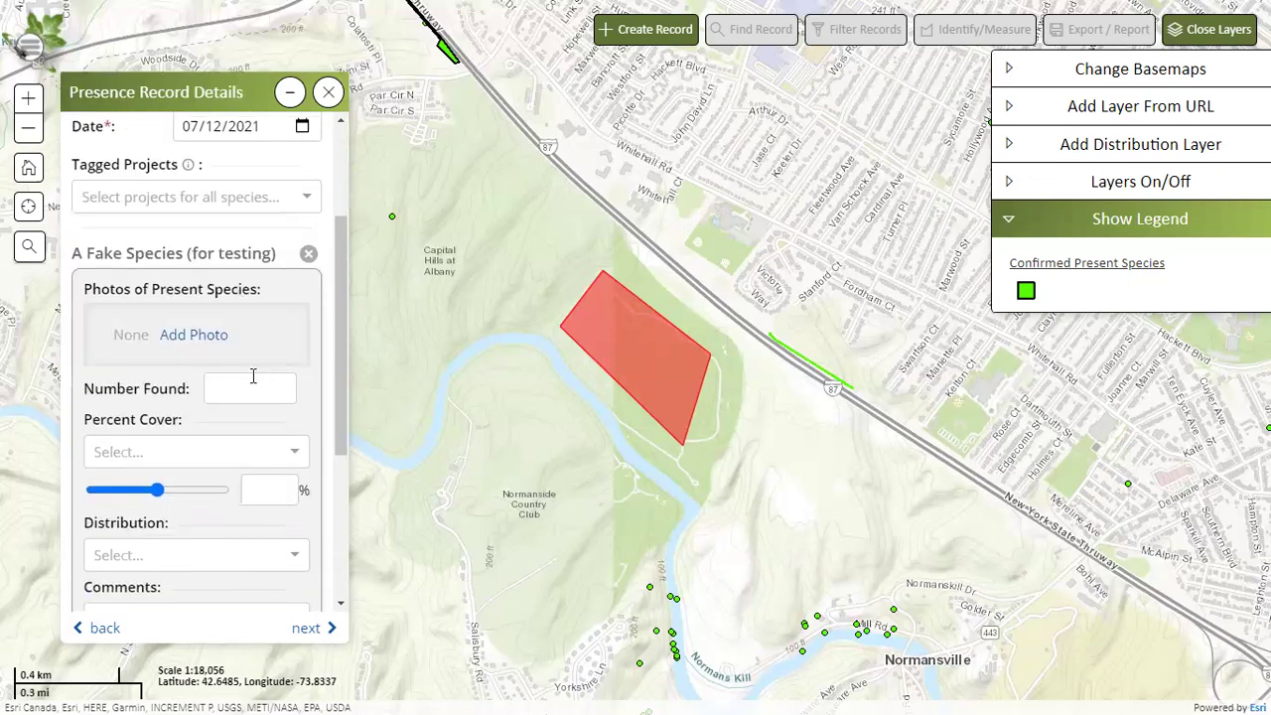
- Add a plant photo to the A Fake Species (for testing) entry
click(194, 336)
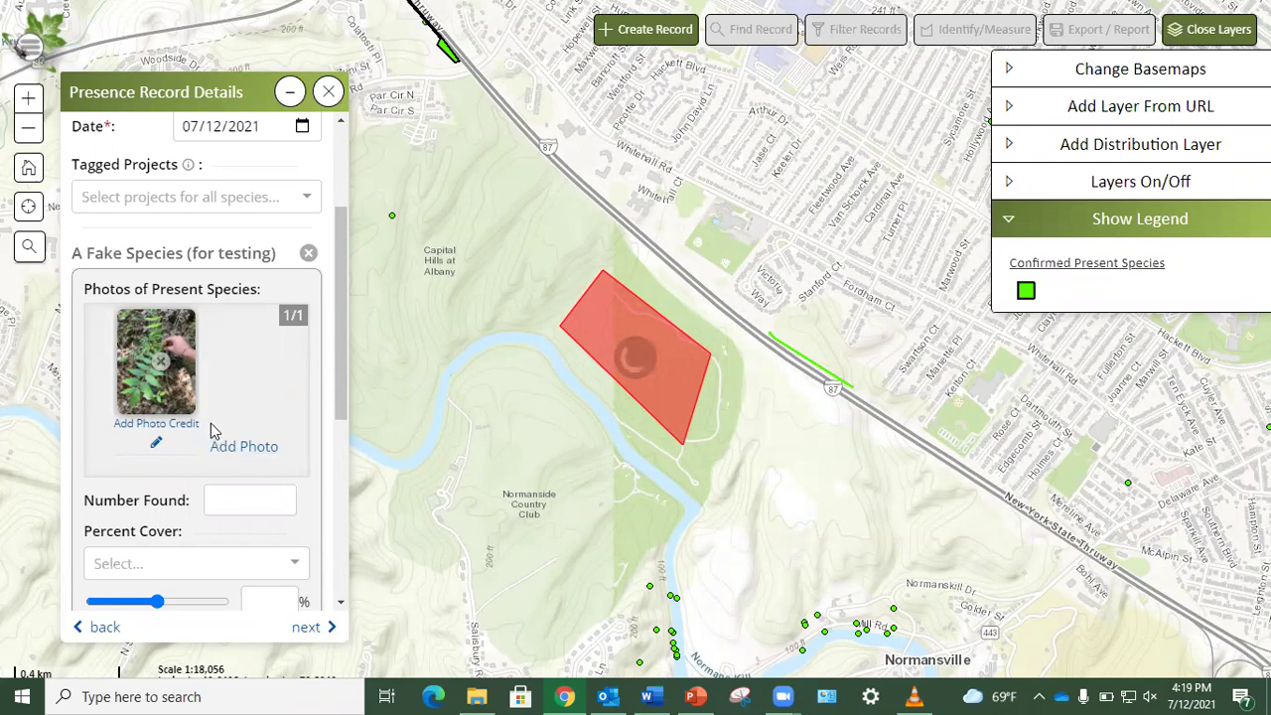
scroll(219, 435, down, 1)
scroll(242, 460, down, 1)
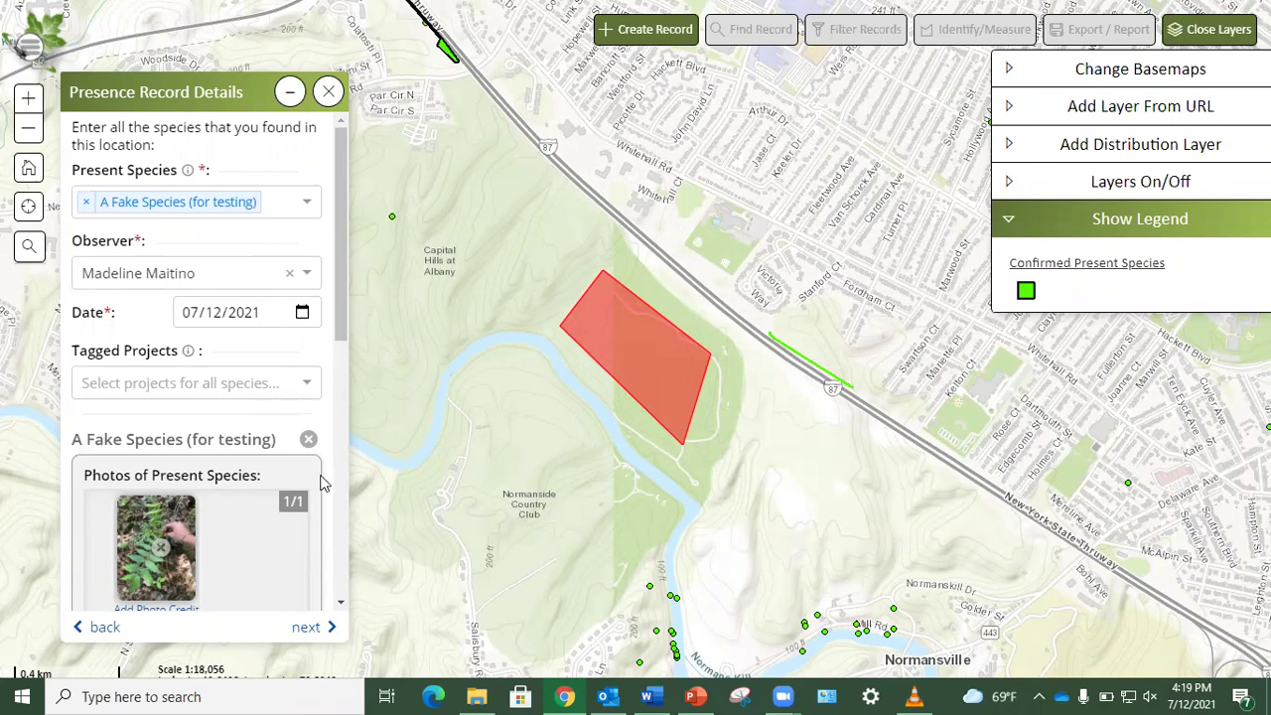
scroll(302, 485, down, 2)
scroll(293, 478, down, 1)
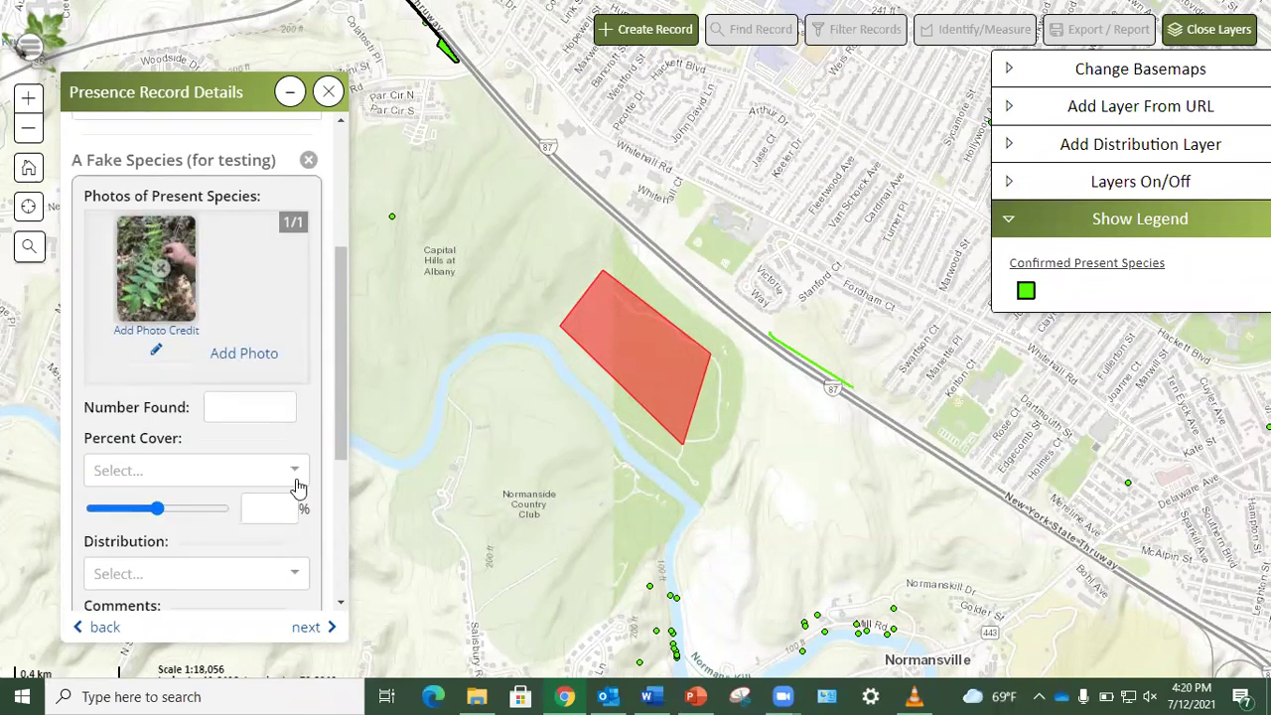
scroll(288, 481, down, 1)
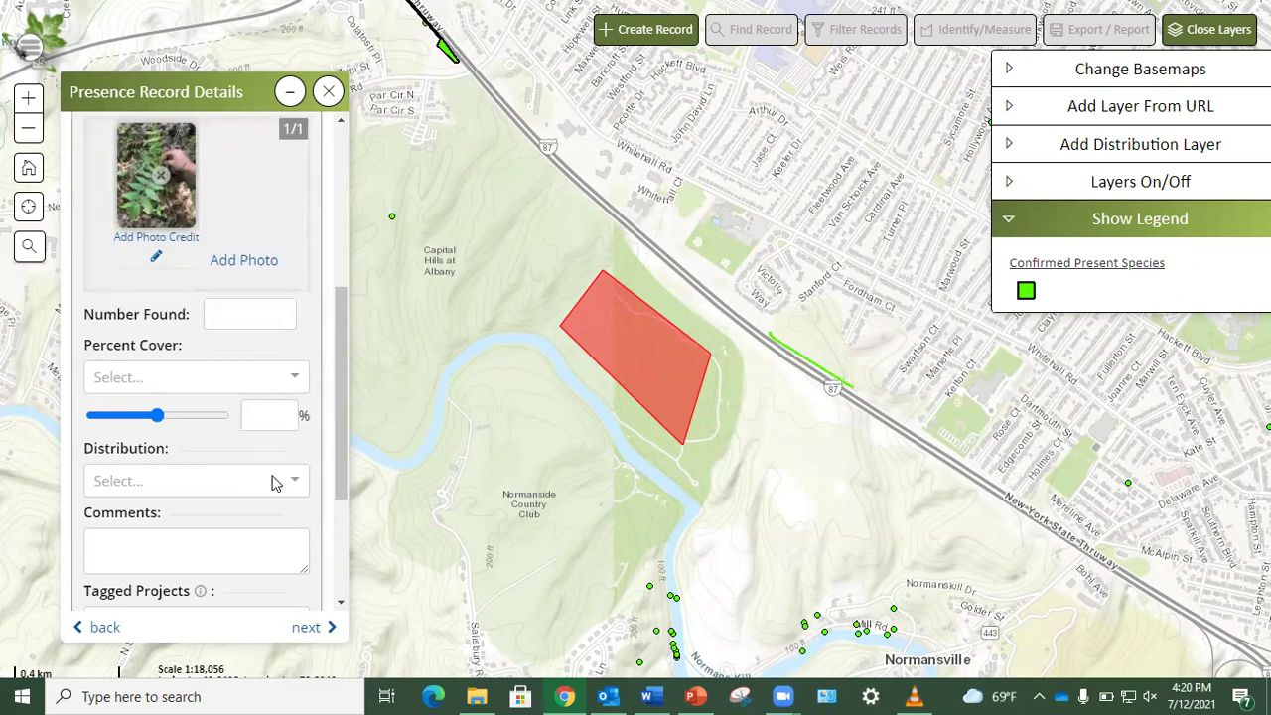
scroll(275, 484, down, 1)
scroll(278, 483, down, 1)
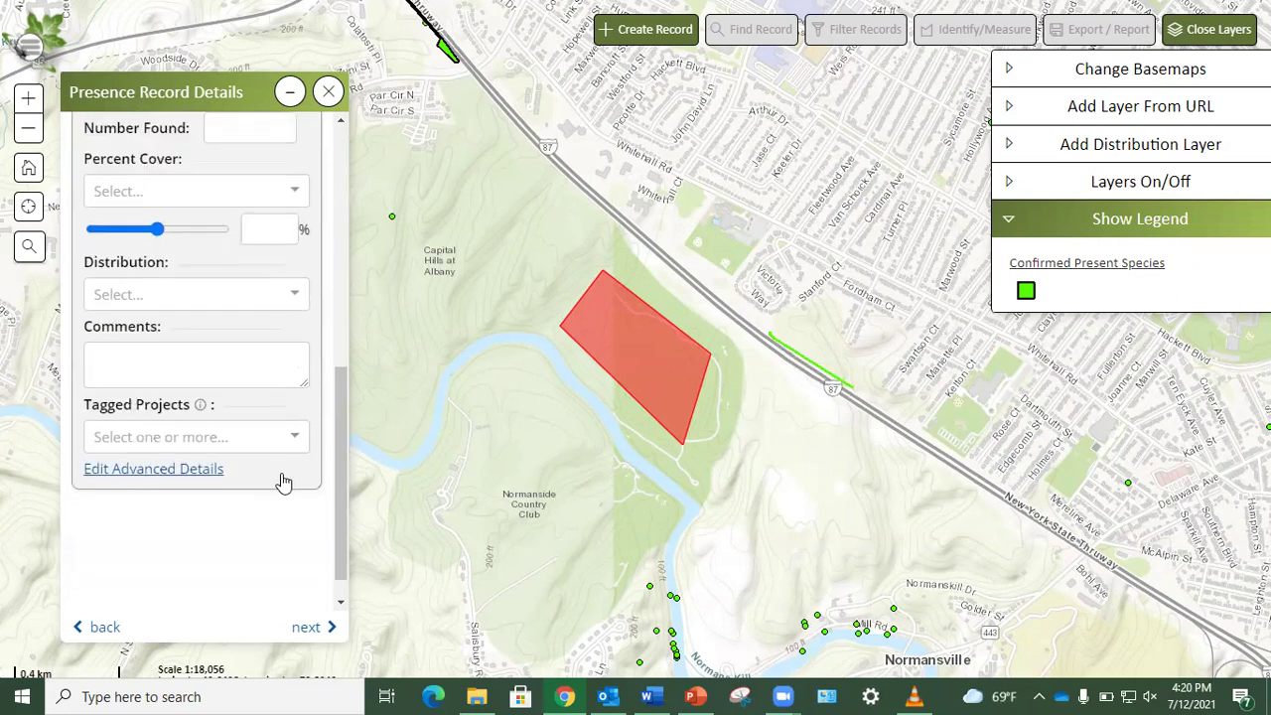
scroll(284, 482, down, 1)
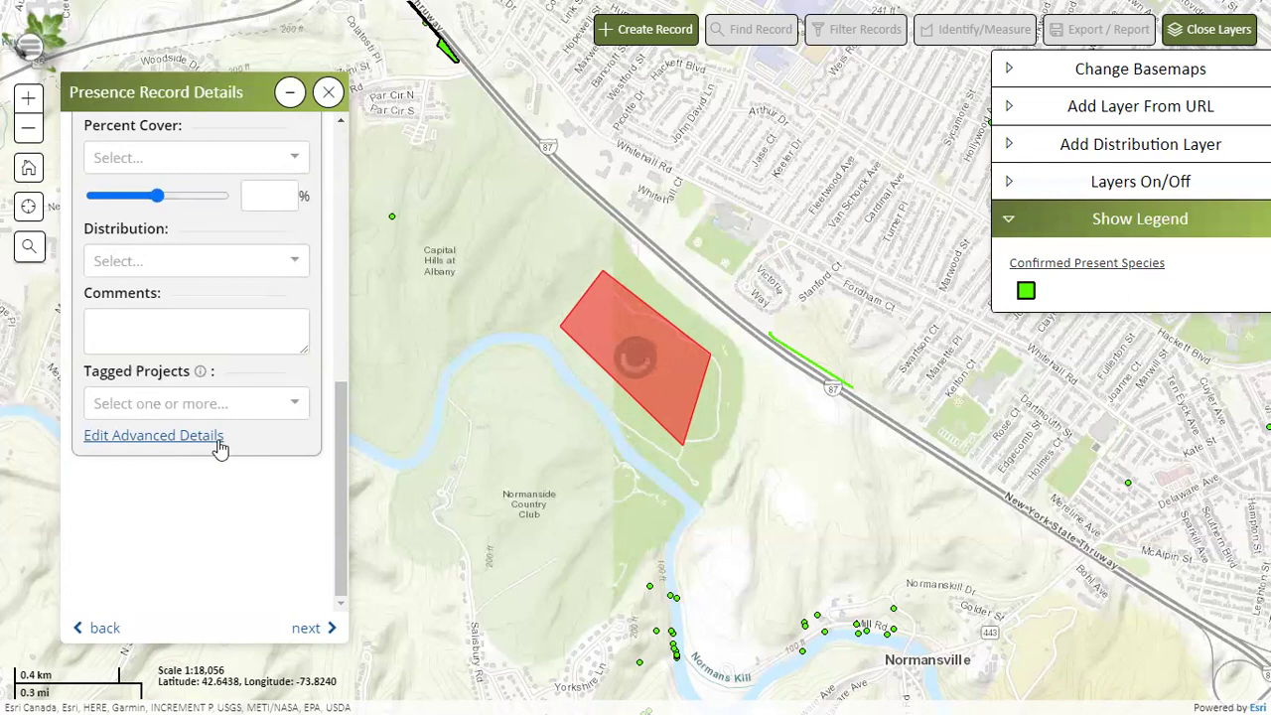
- Review the advanced details, including Phenologies and Intentional Planting, then move to the summary
click(213, 443)
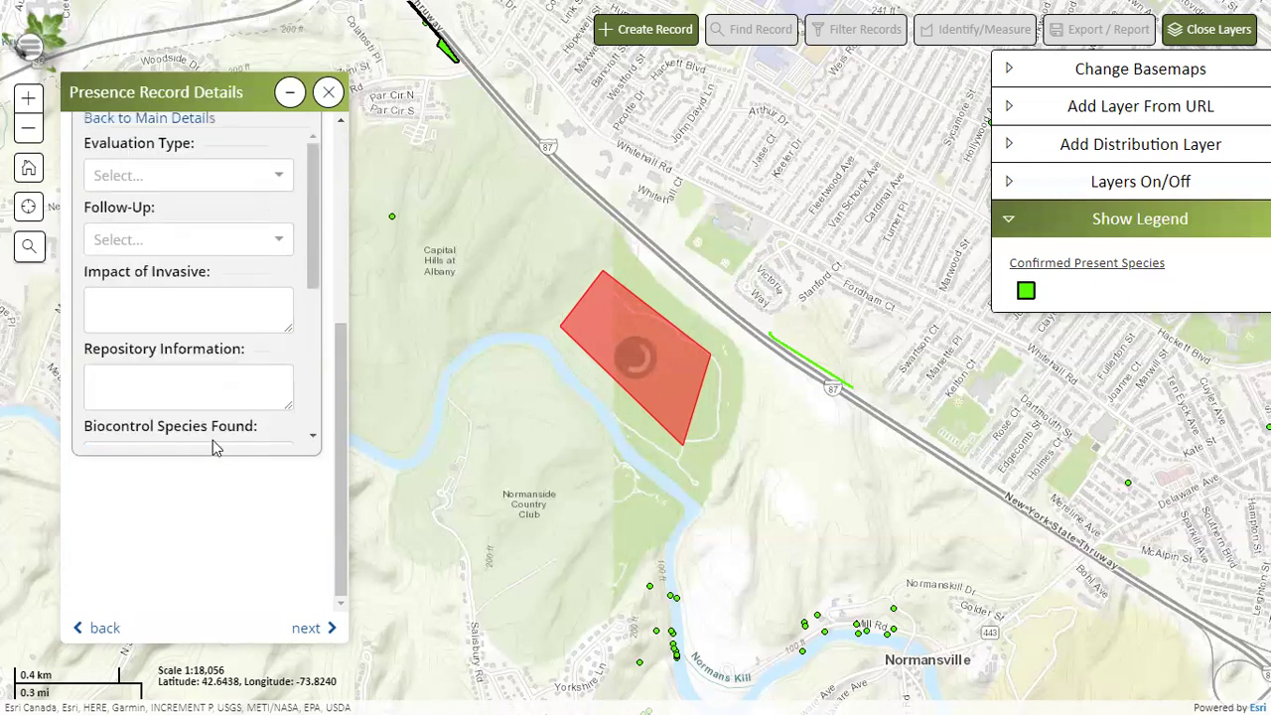
drag(317, 385, 319, 507)
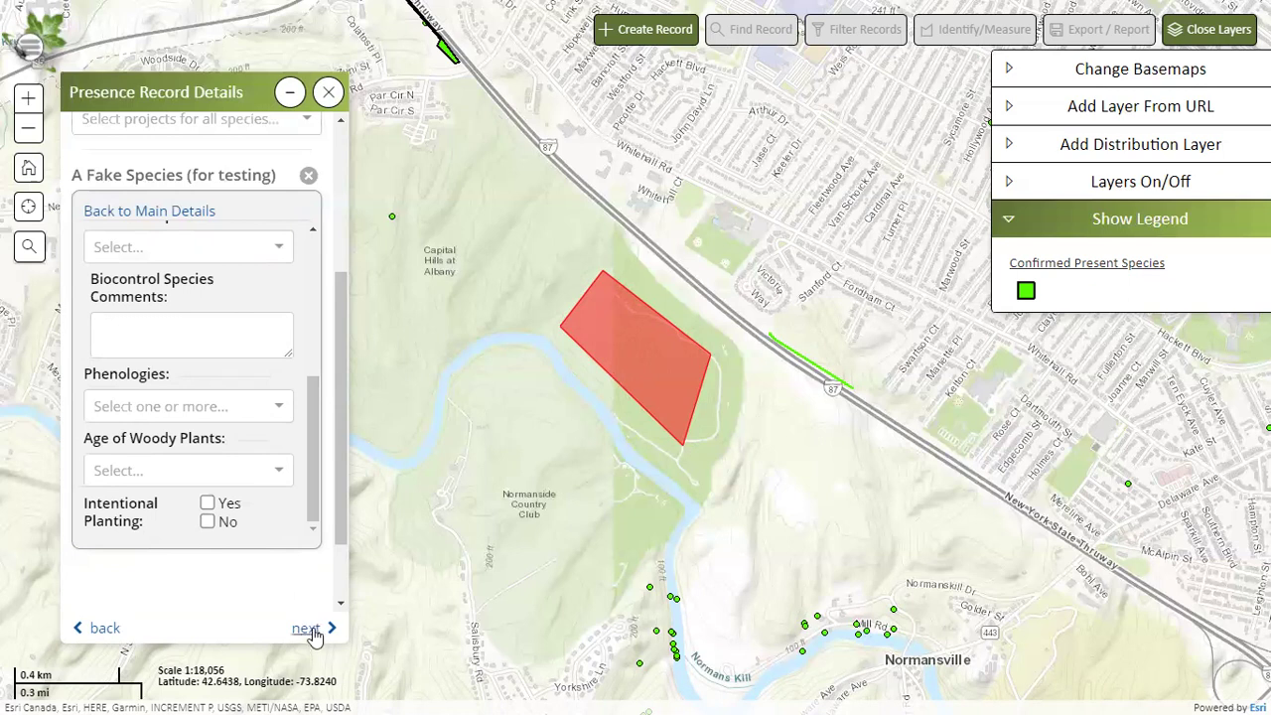
click(318, 633)
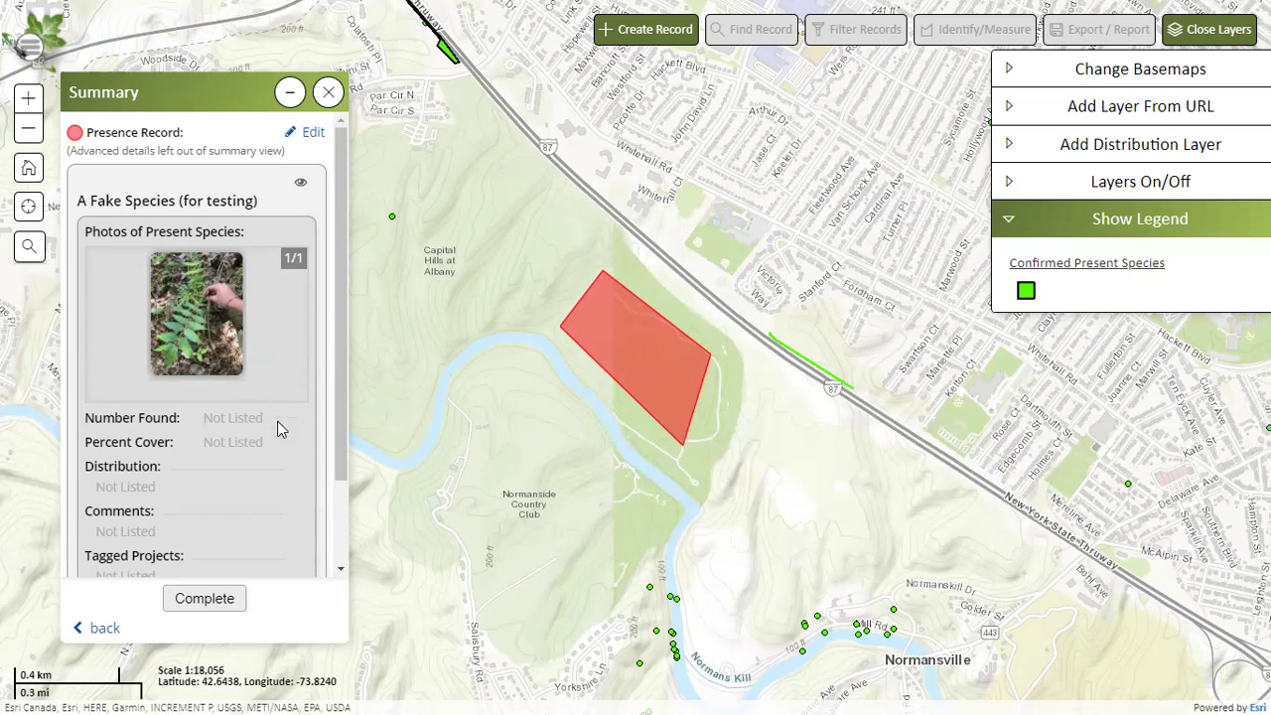
- Check Observer and Date on the summary and complete the record
scroll(275, 437, down, 2)
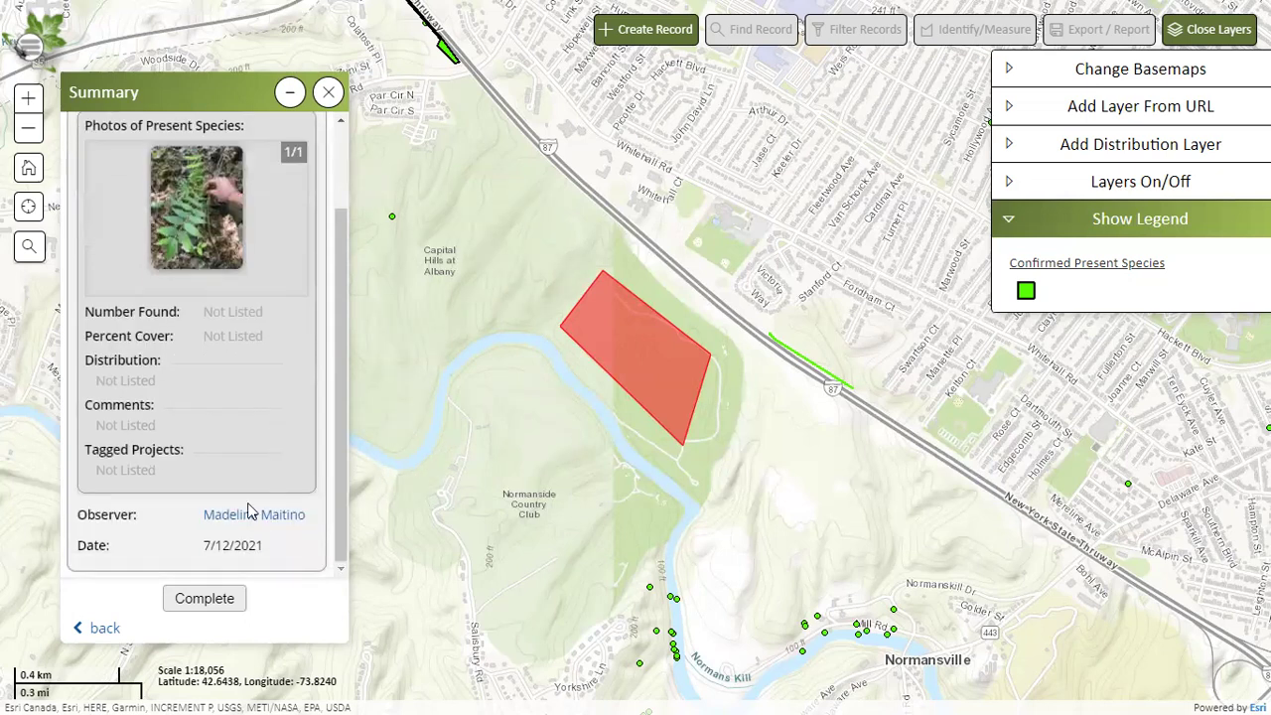
click(211, 602)
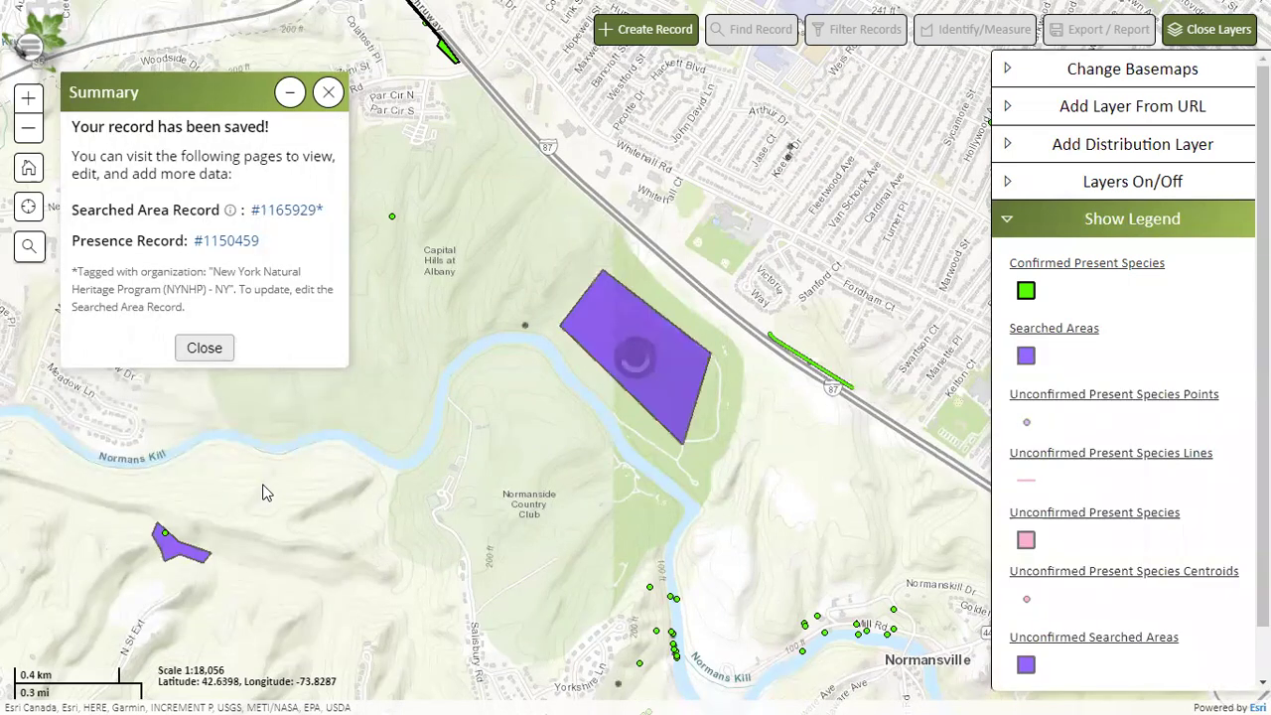